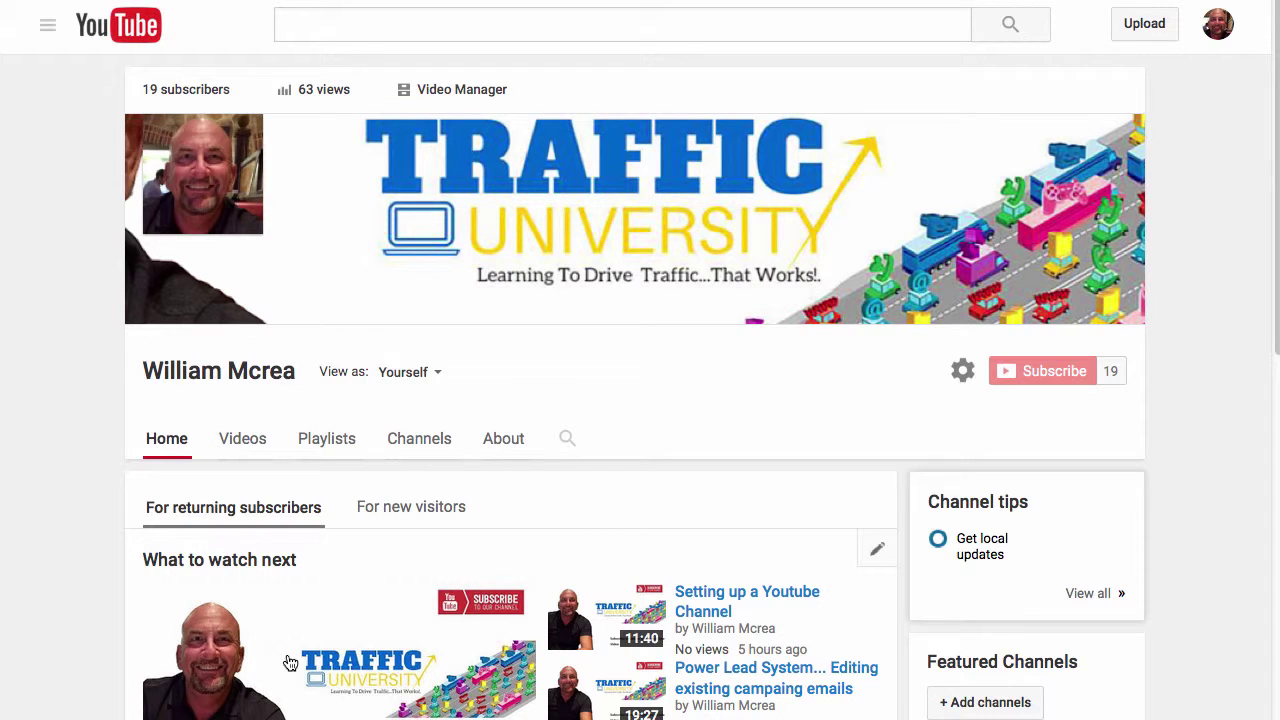
Go through Video Manager and Channel to Upload Defaults, showing Unlisted privacy, Education category and preset tags
scroll(313, 655, down, 2)
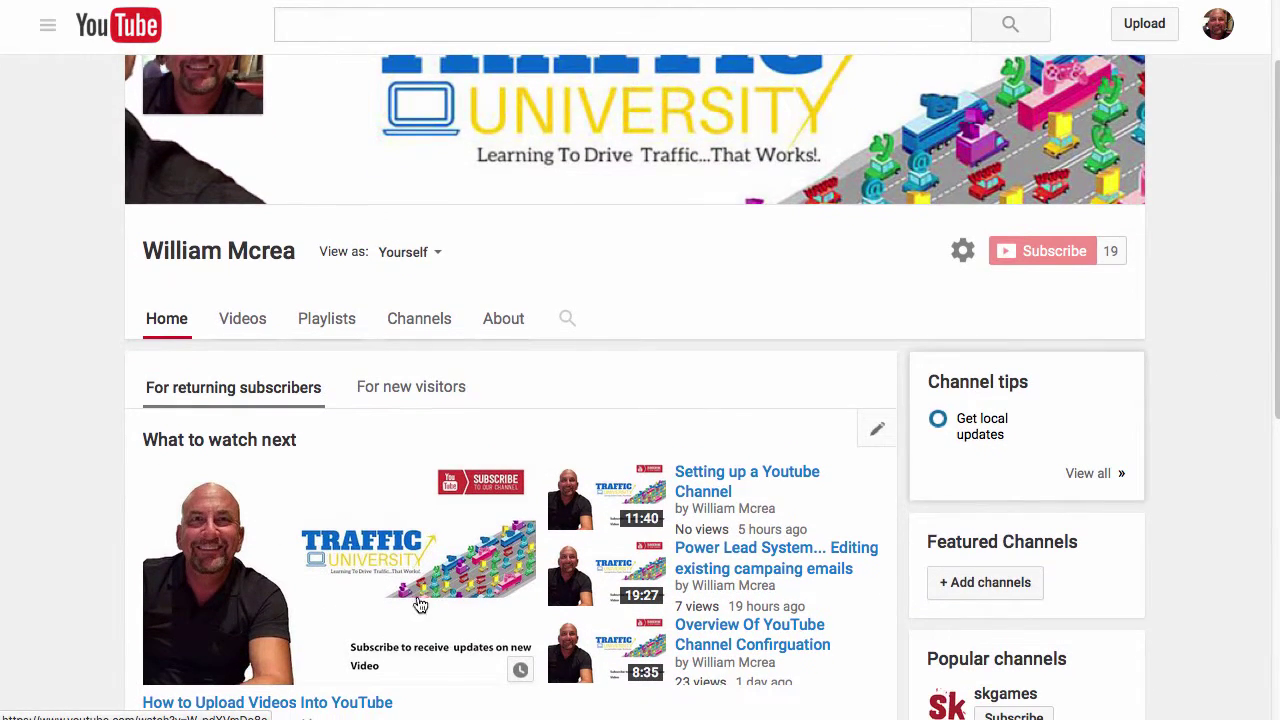
scroll(559, 335, up, 2)
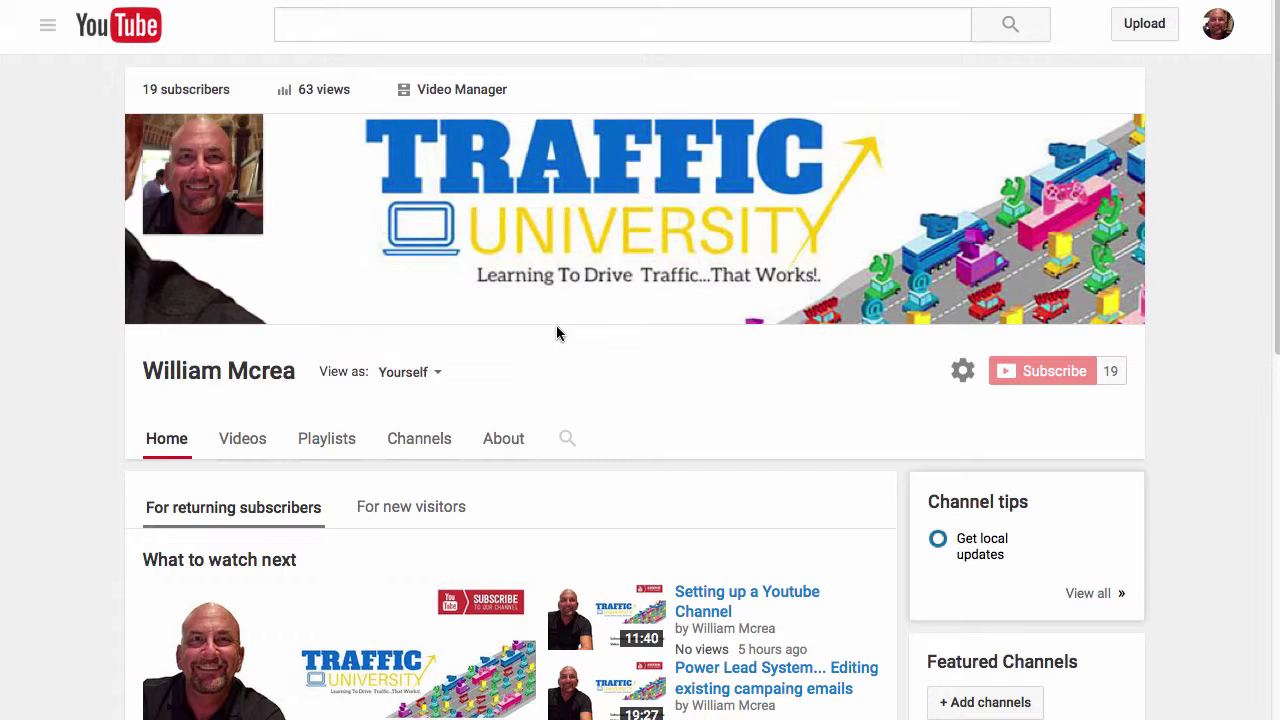
mouse_move(414, 218)
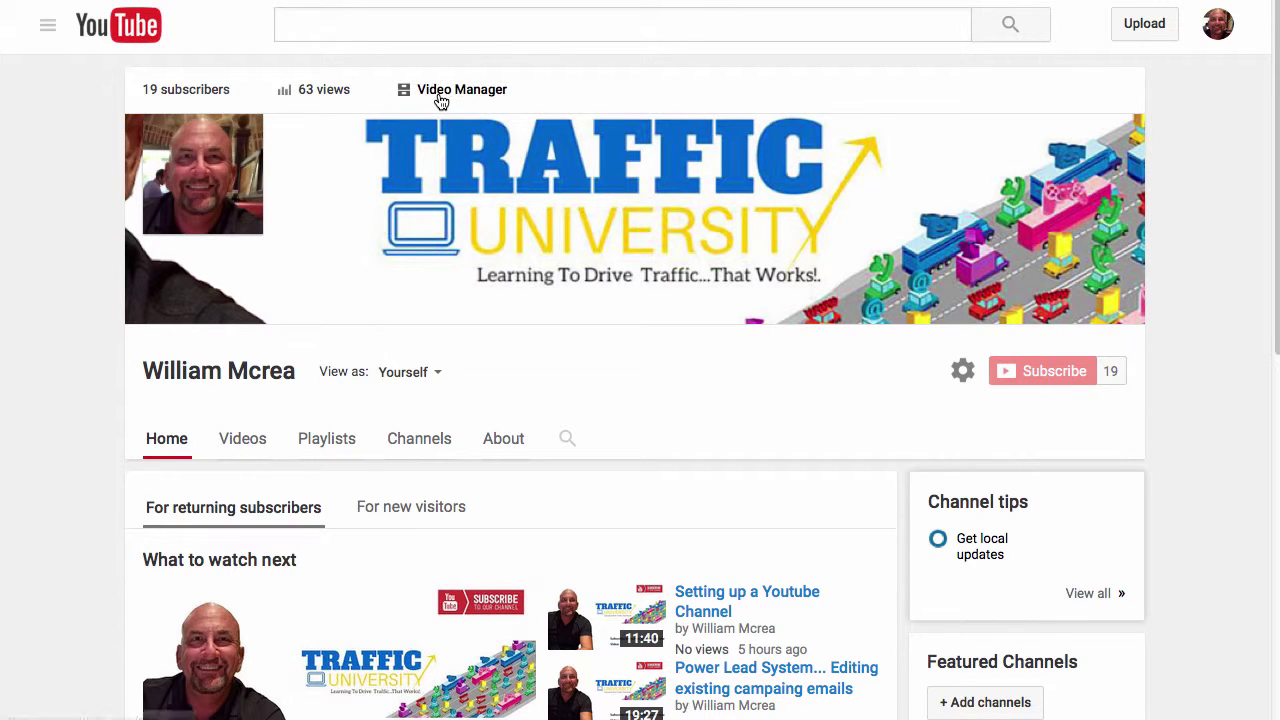
click(438, 92)
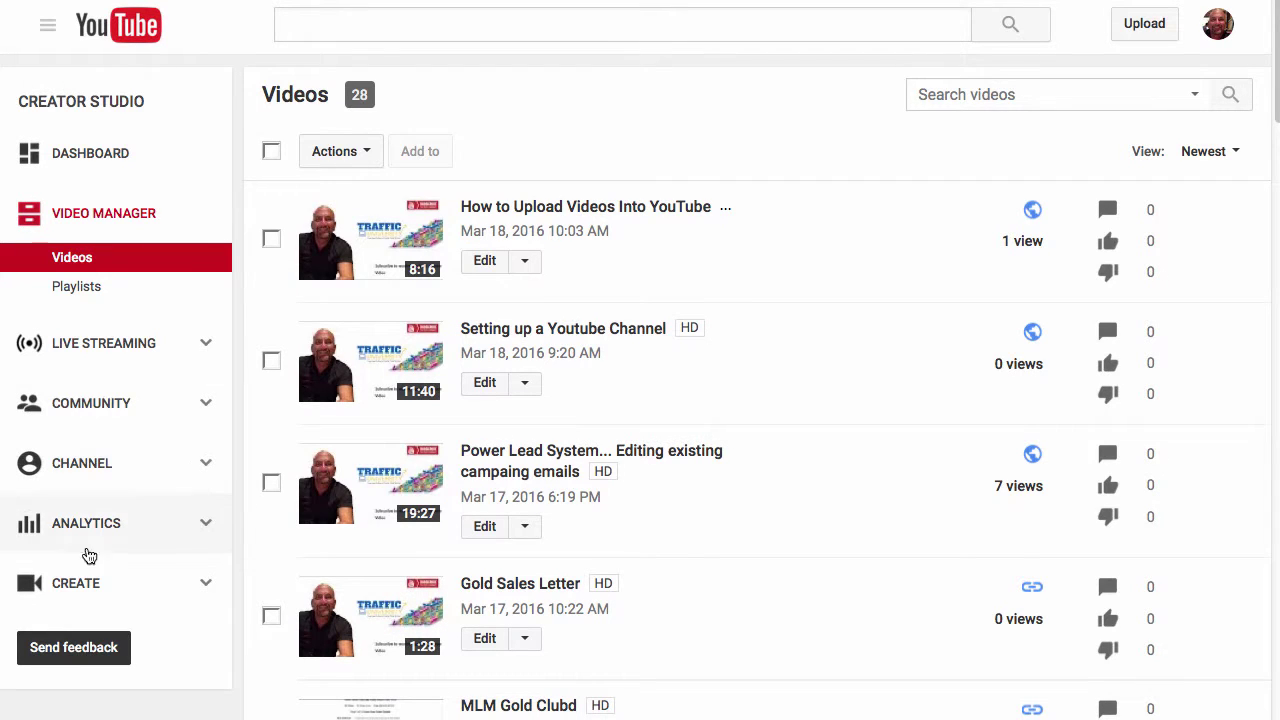
click(93, 470)
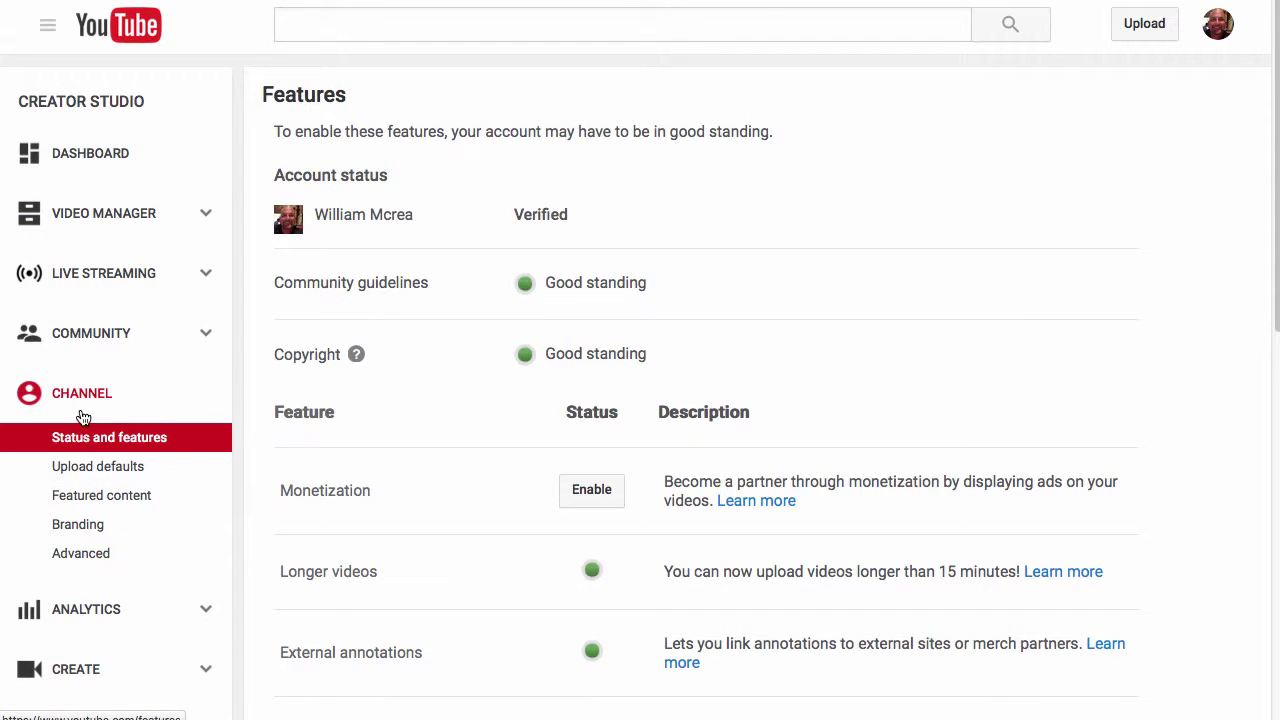
click(107, 474)
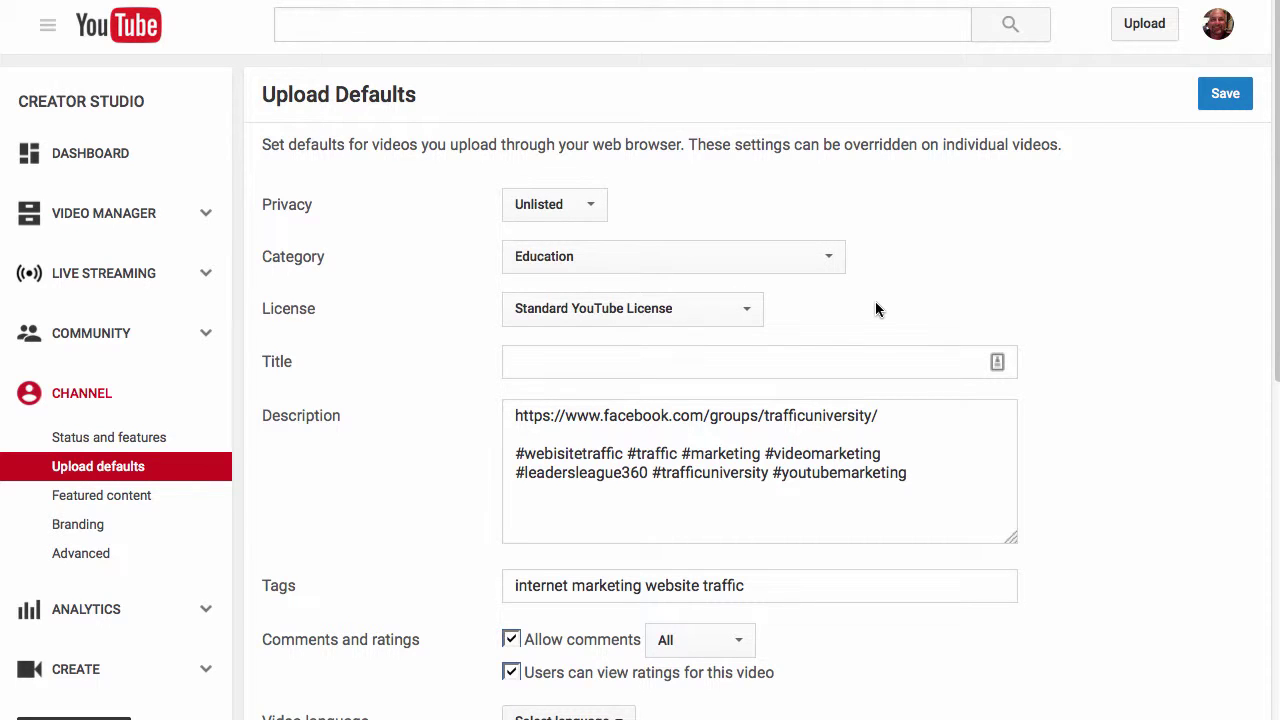
scroll(1021, 237, down, 3)
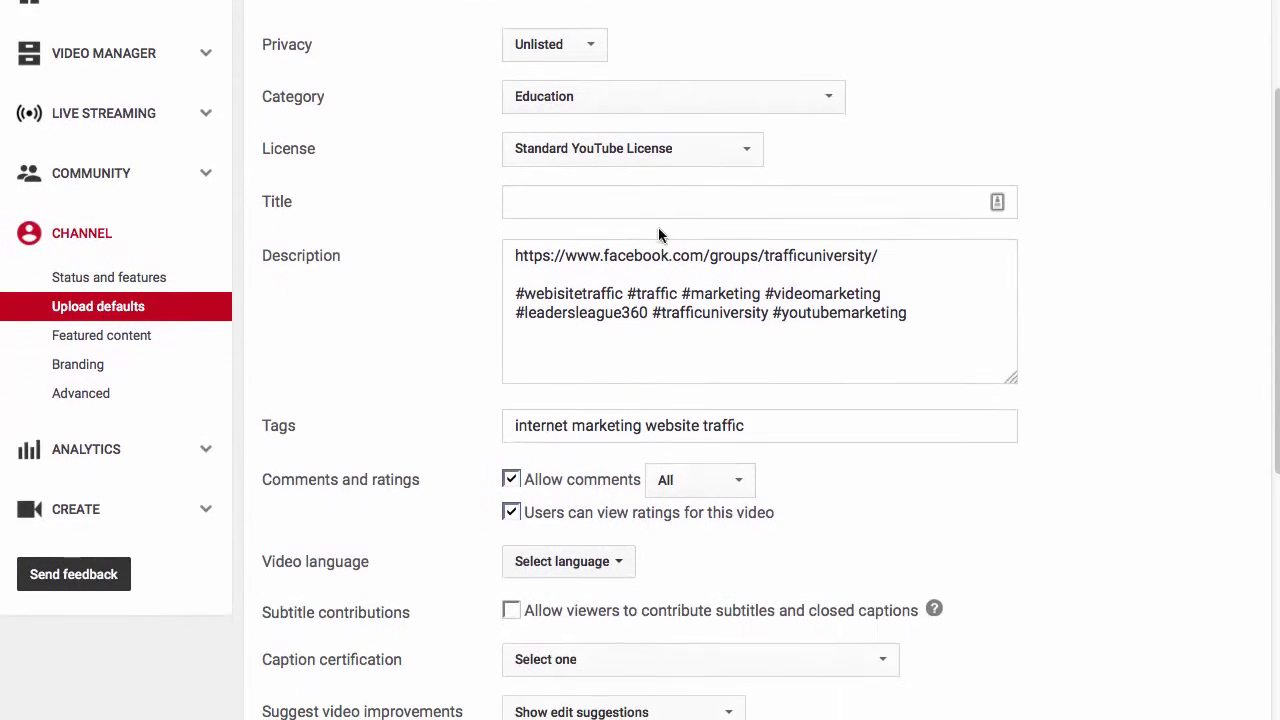
Enter 'Traffic University:' as the default video title
click(551, 200)
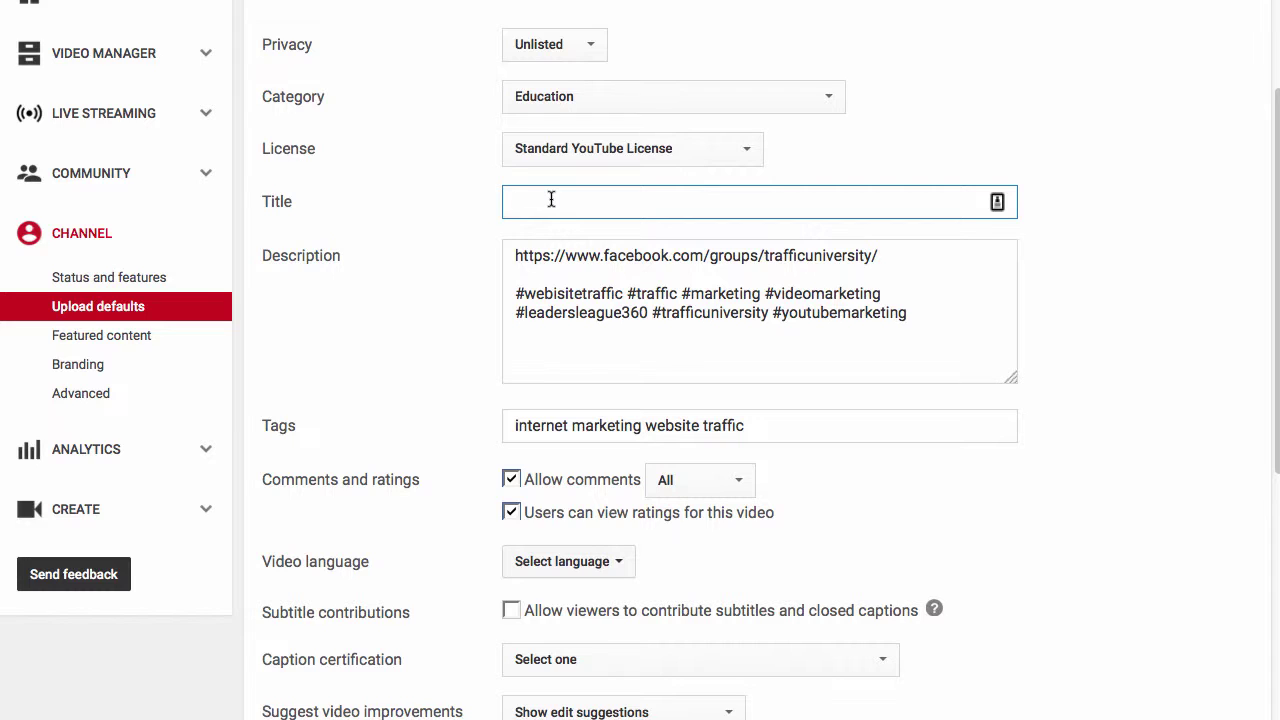
text(Traffic )
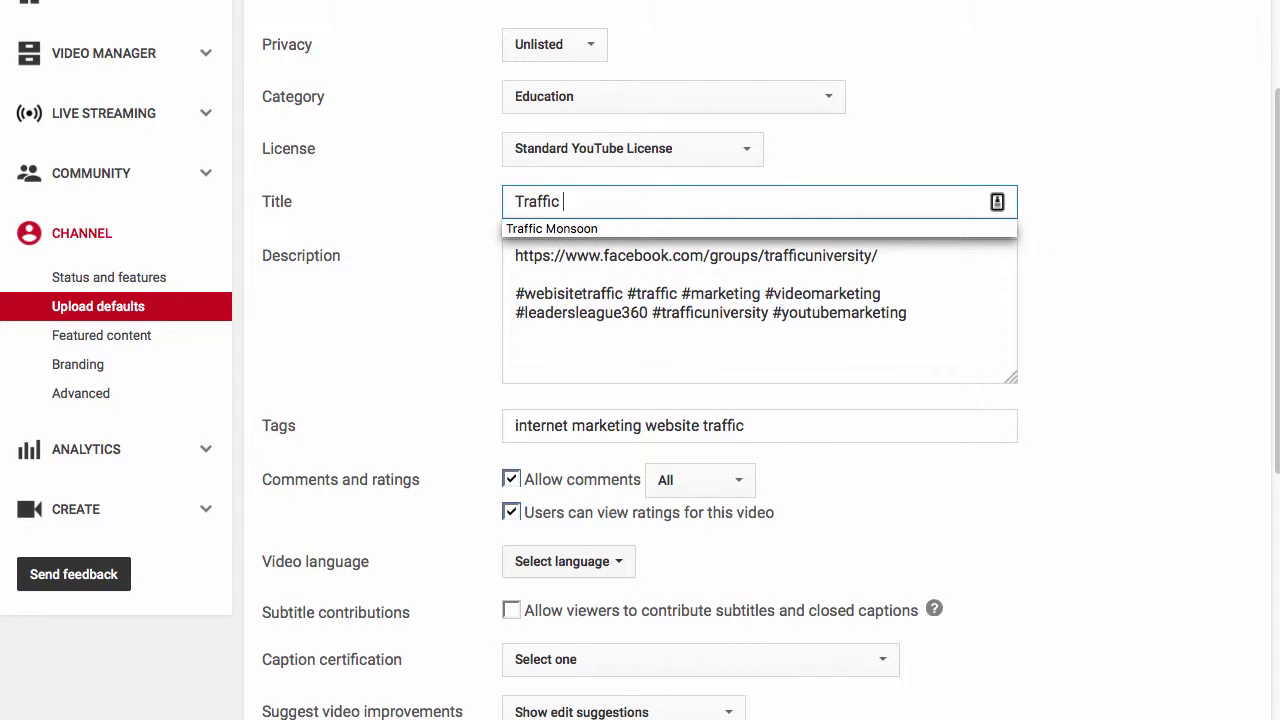
text(Uni)
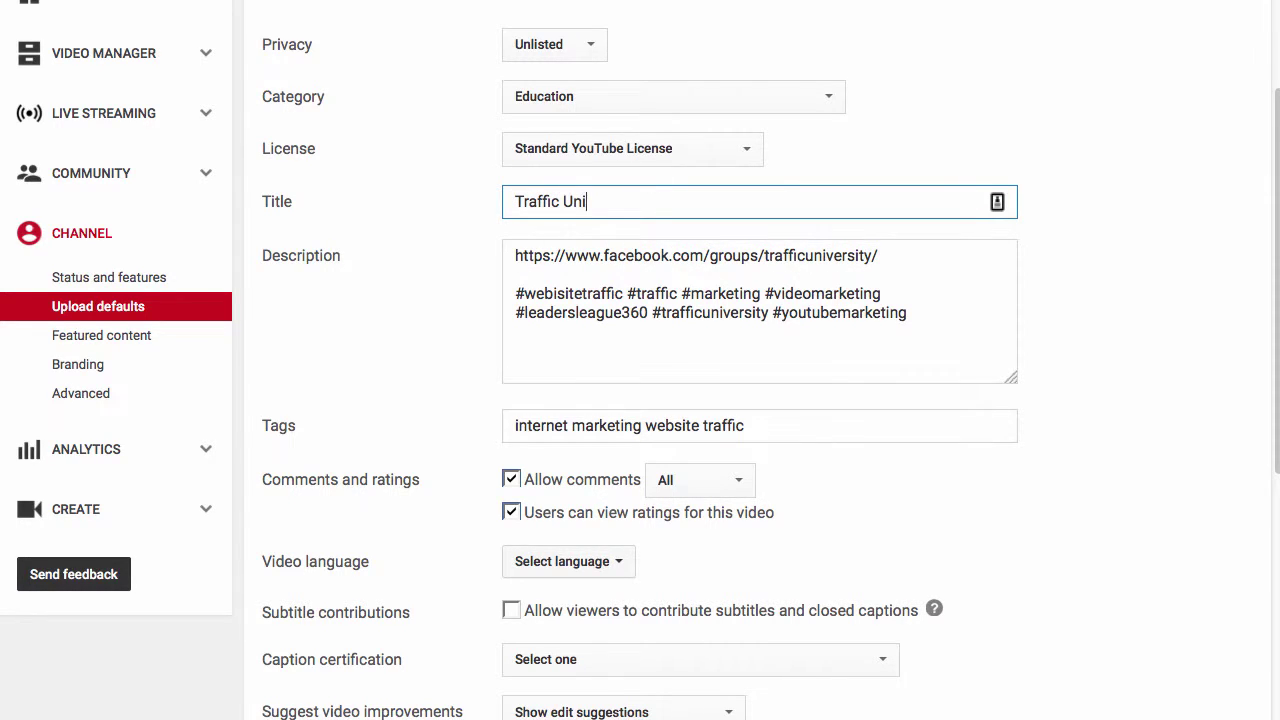
text(versity:)
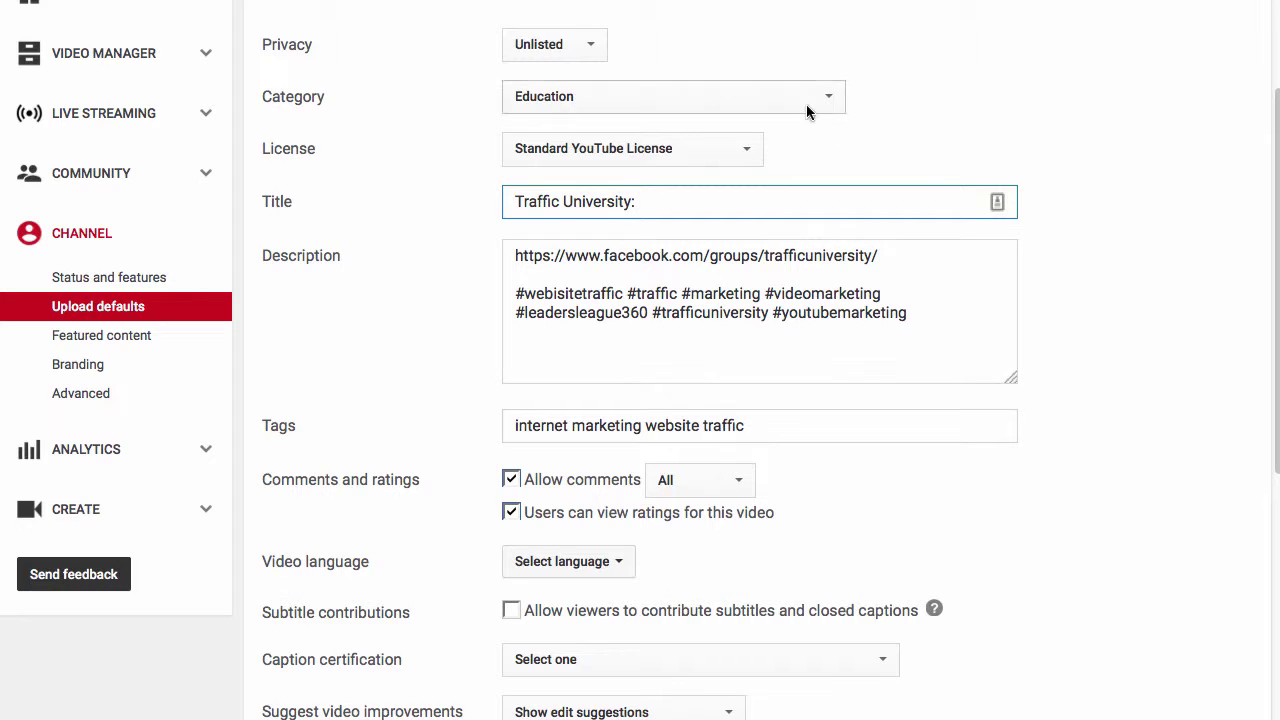
Review the Facebook group link line in the default description
click(880, 257)
shift+click(514, 255)
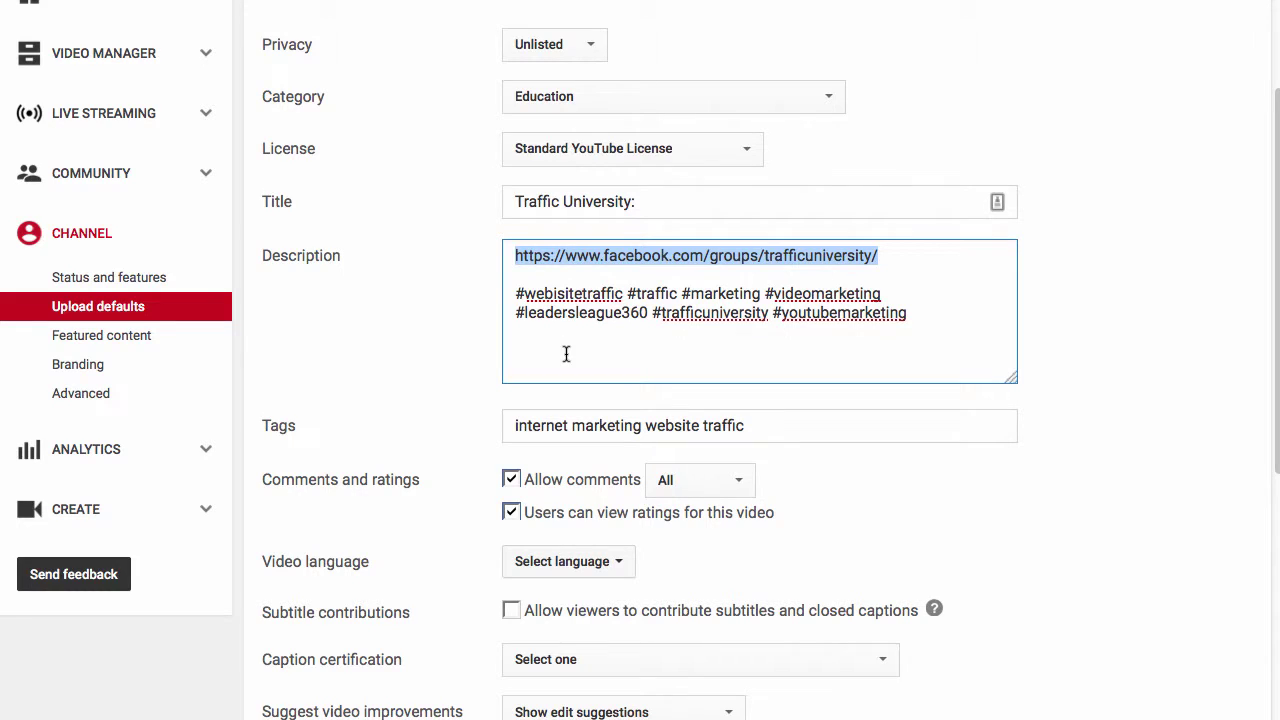
click(526, 340)
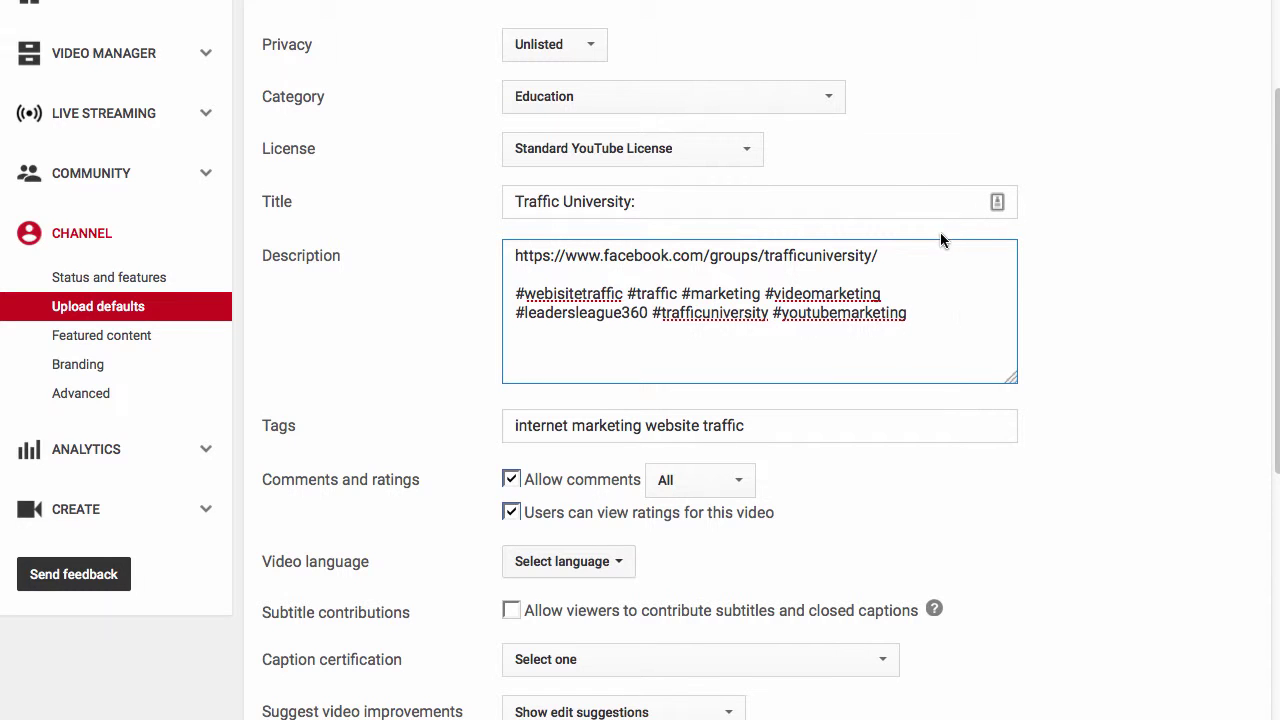
scroll(1071, 274, up, 3)
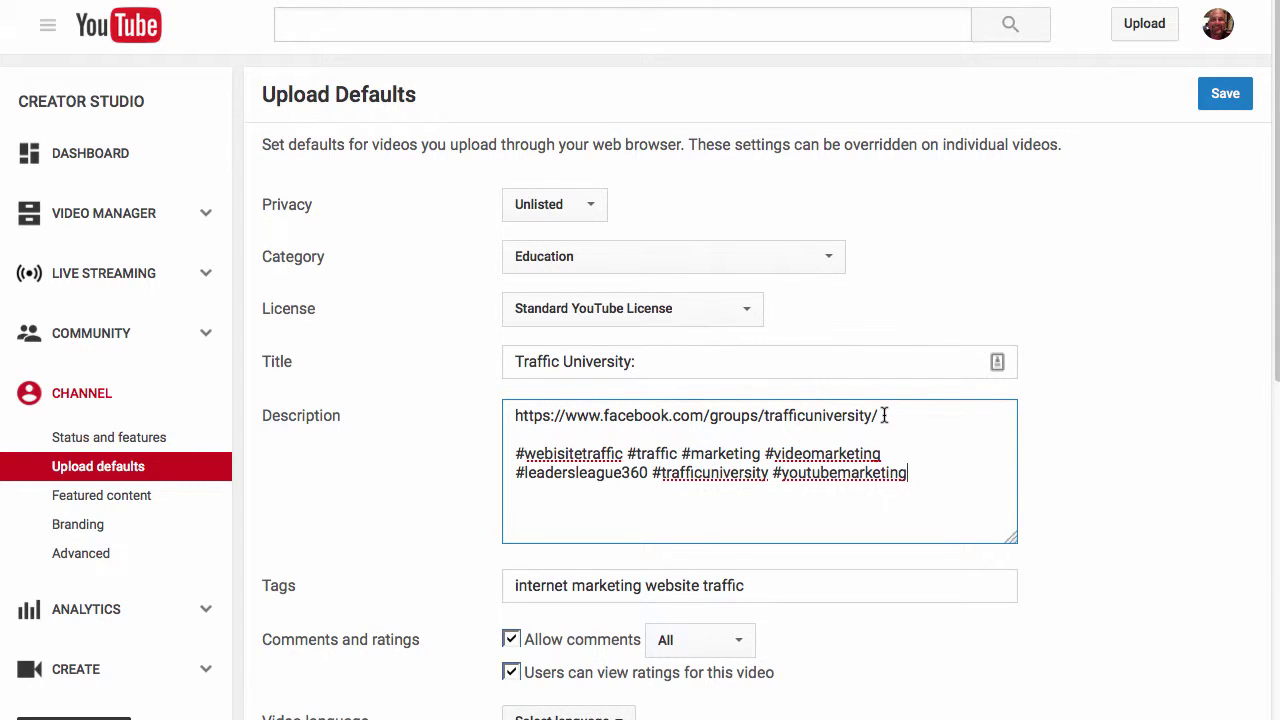
drag(884, 415, 925, 477)
click(948, 466)
Keep the Upload Defaults edits with Stay on Page, then open Status and features
click(103, 440)
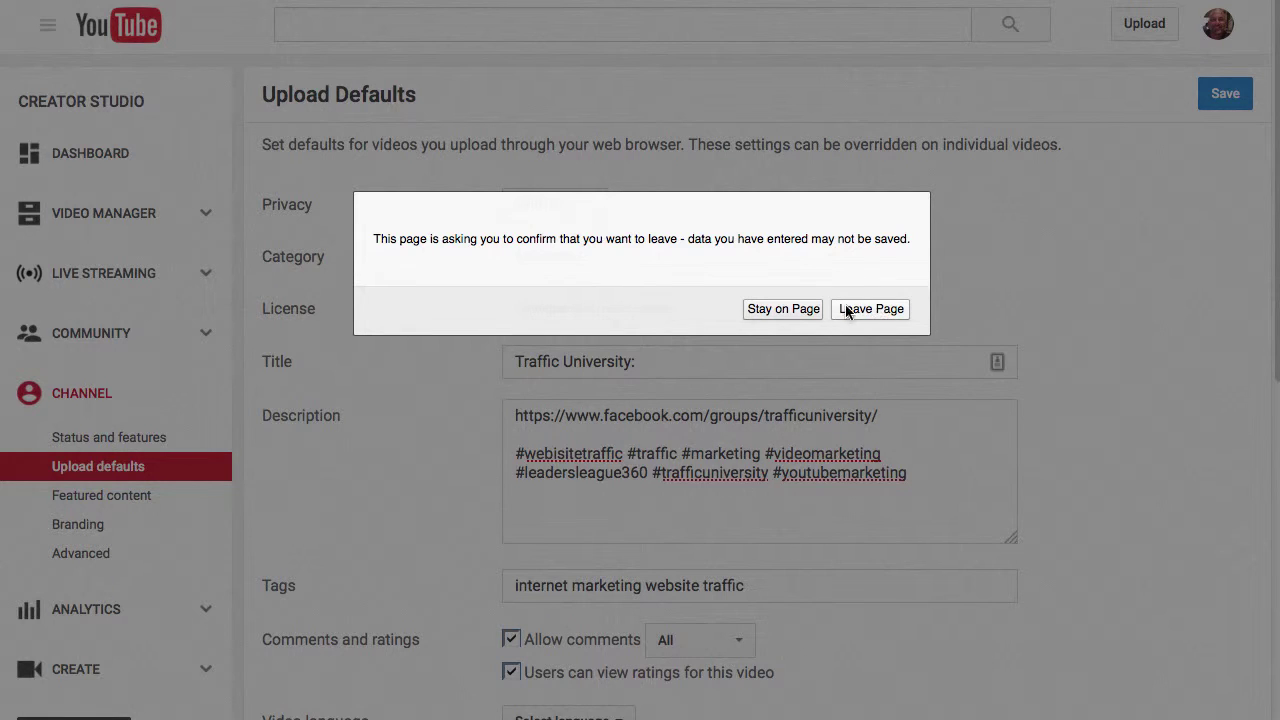
click(783, 309)
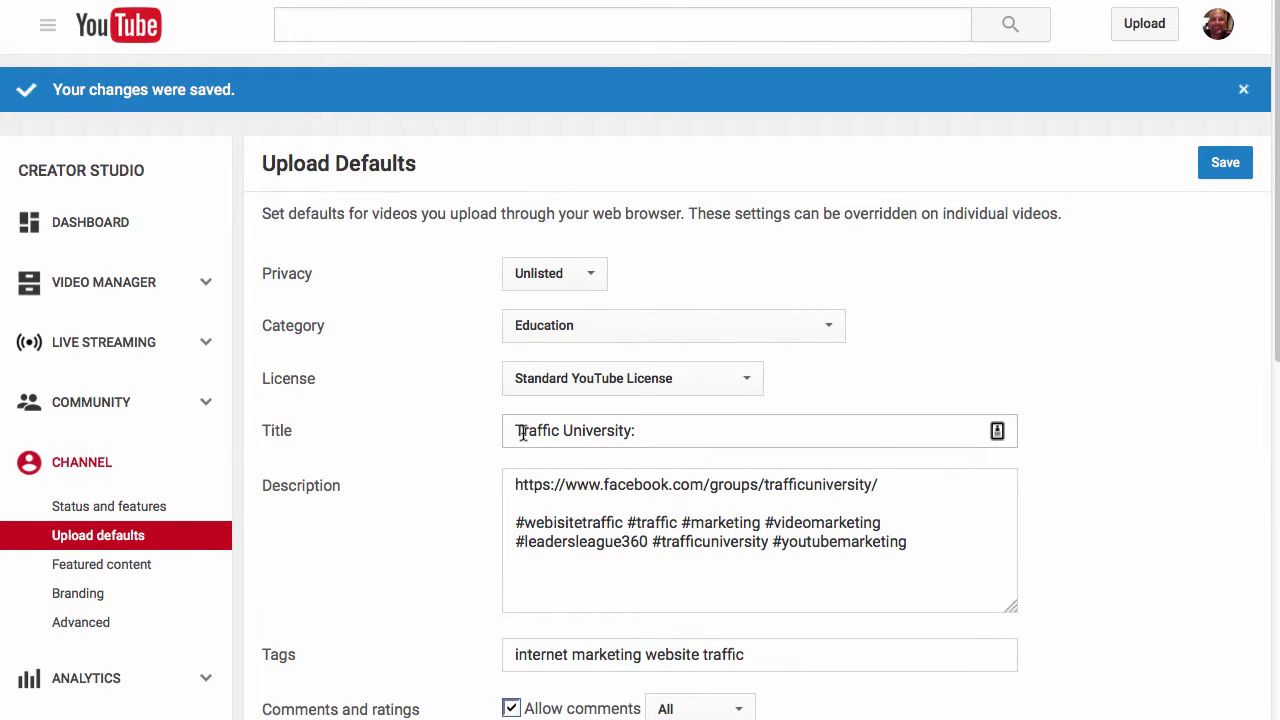
click(108, 507)
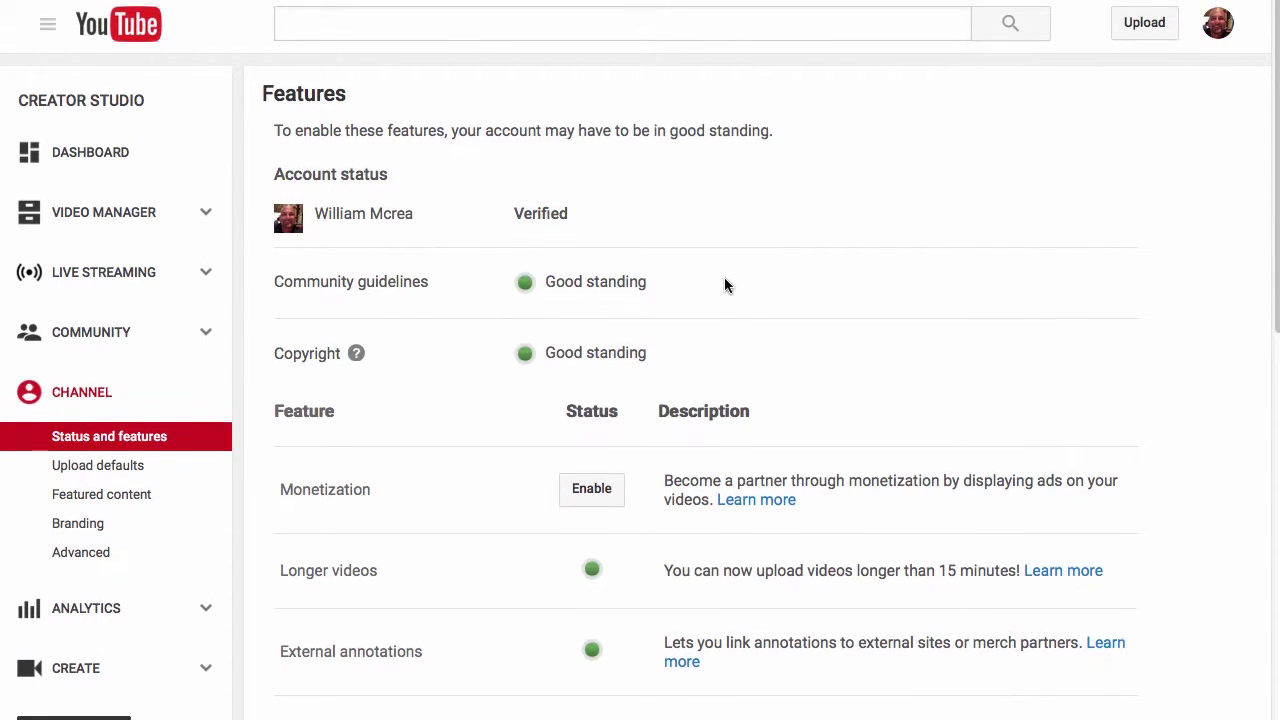
scroll(726, 286, down, 3)
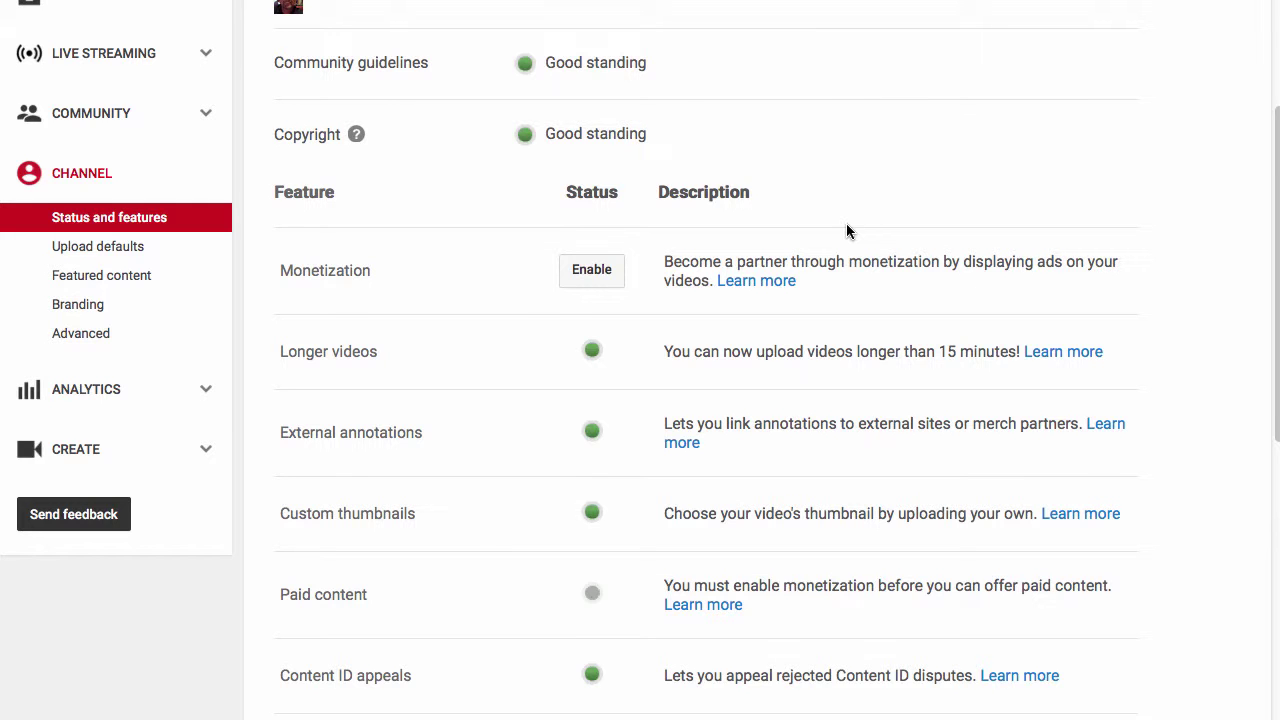
scroll(848, 225, down, 1)
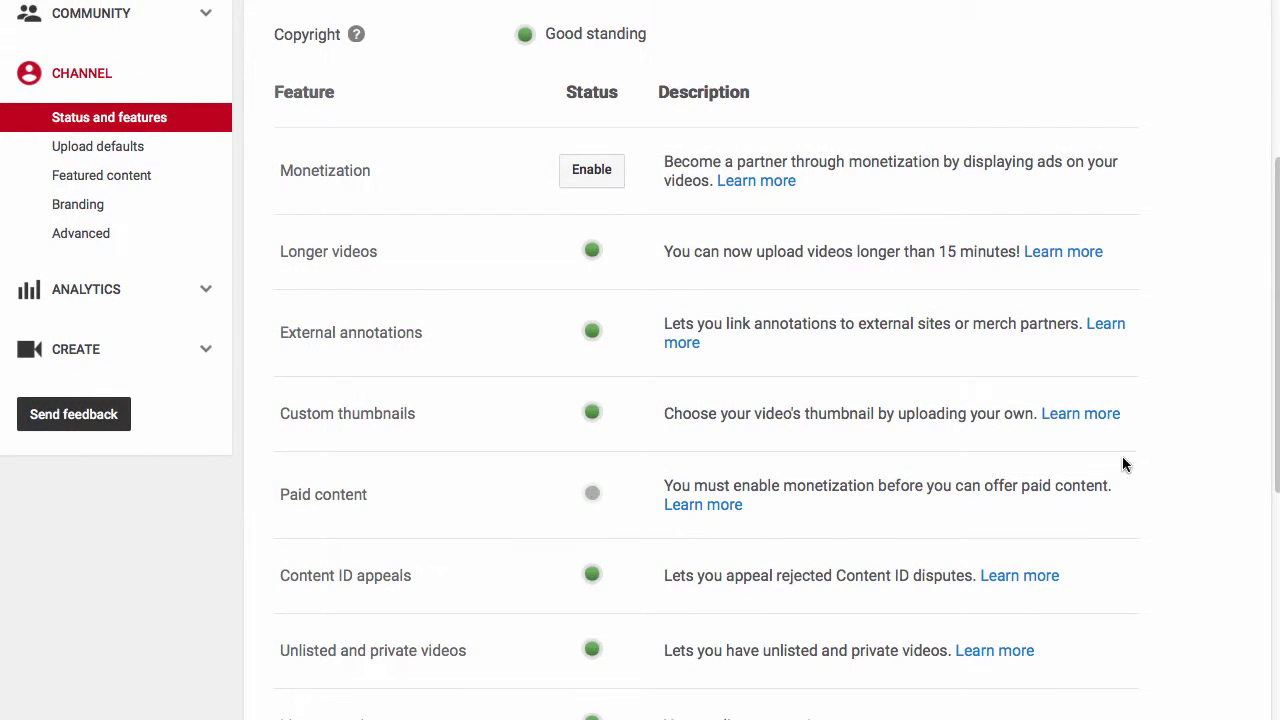
scroll(500, 470, down, 5)
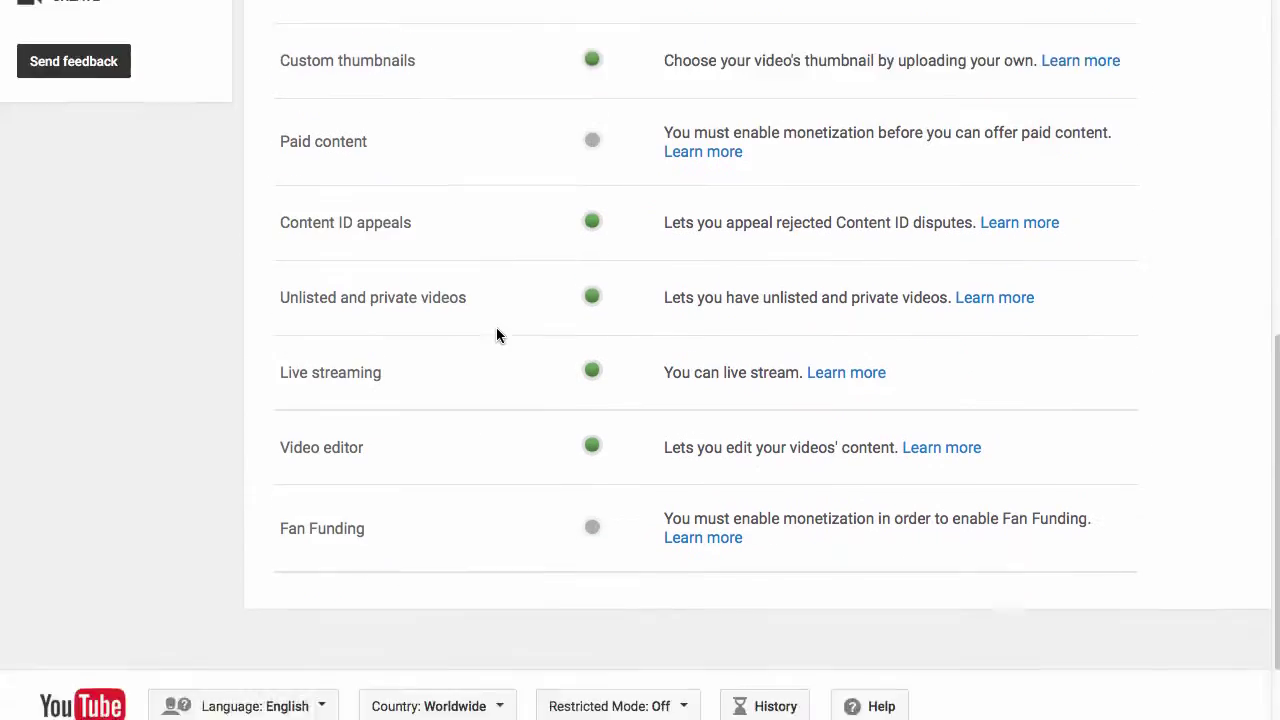
scroll(940, 405, up, 1)
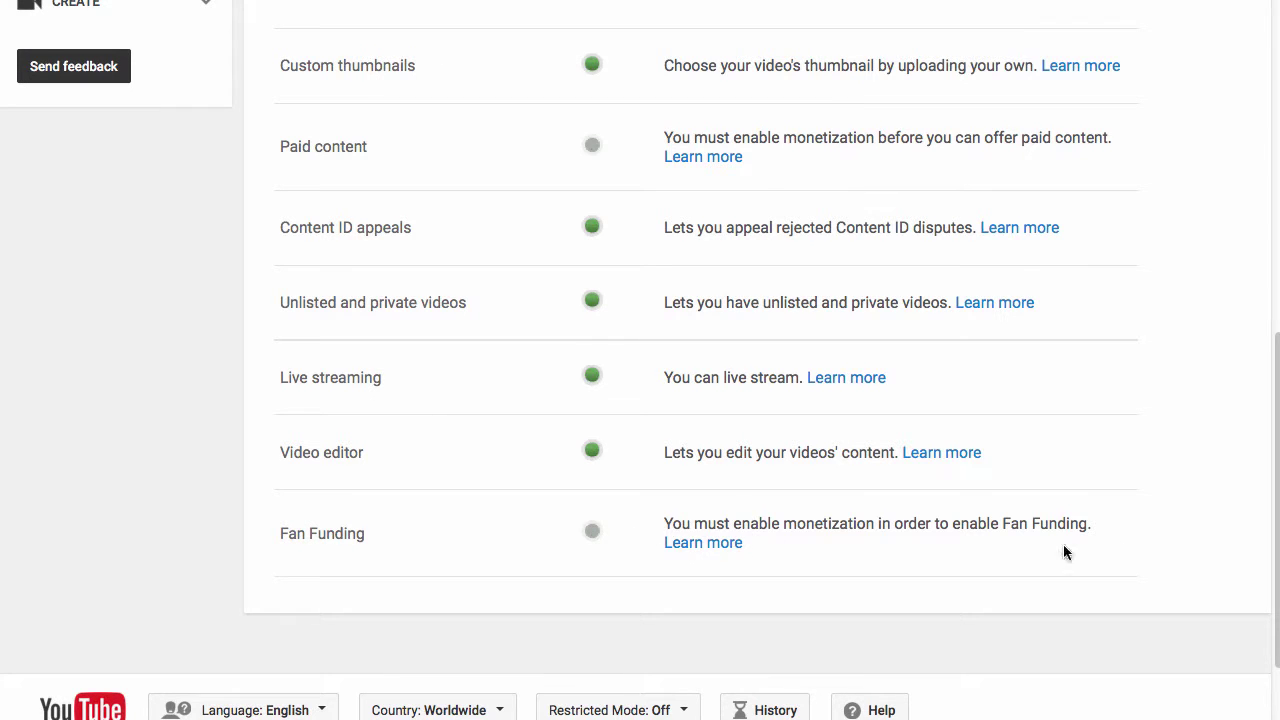
scroll(510, 530, up, 4)
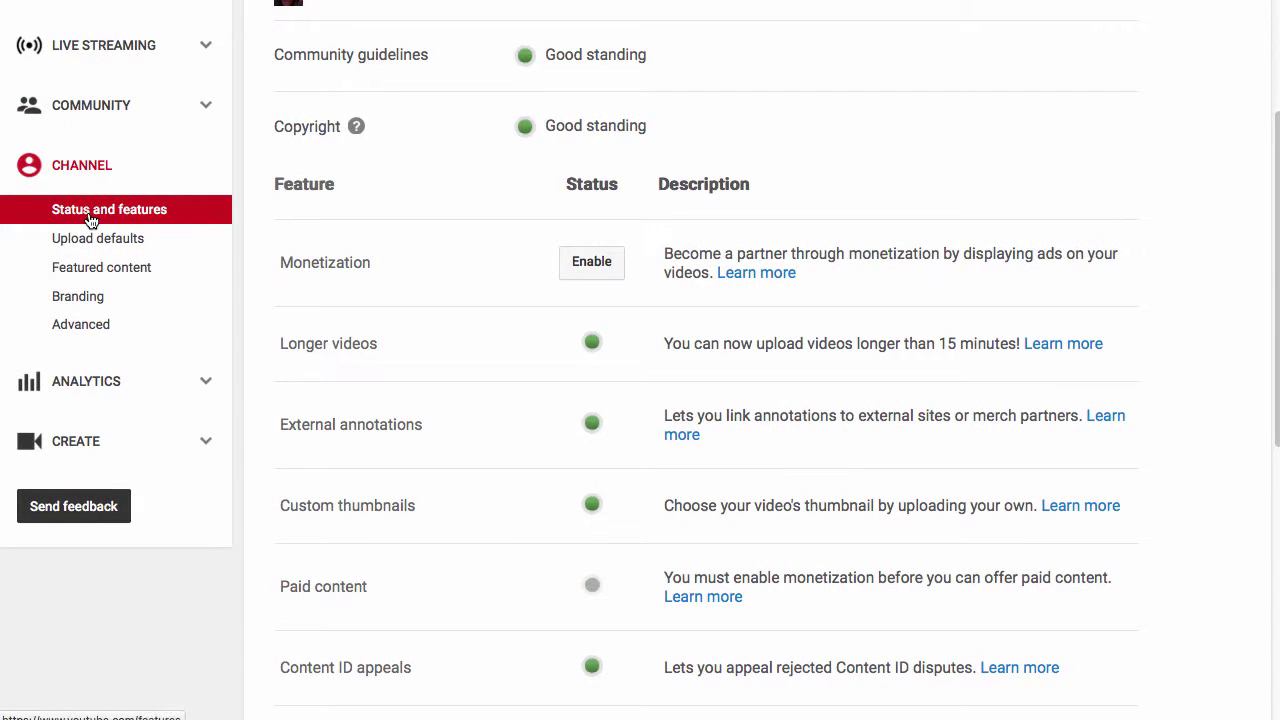
Move through Featured content and Branding to Advanced settings and find the allow-advertisements option
click(67, 268)
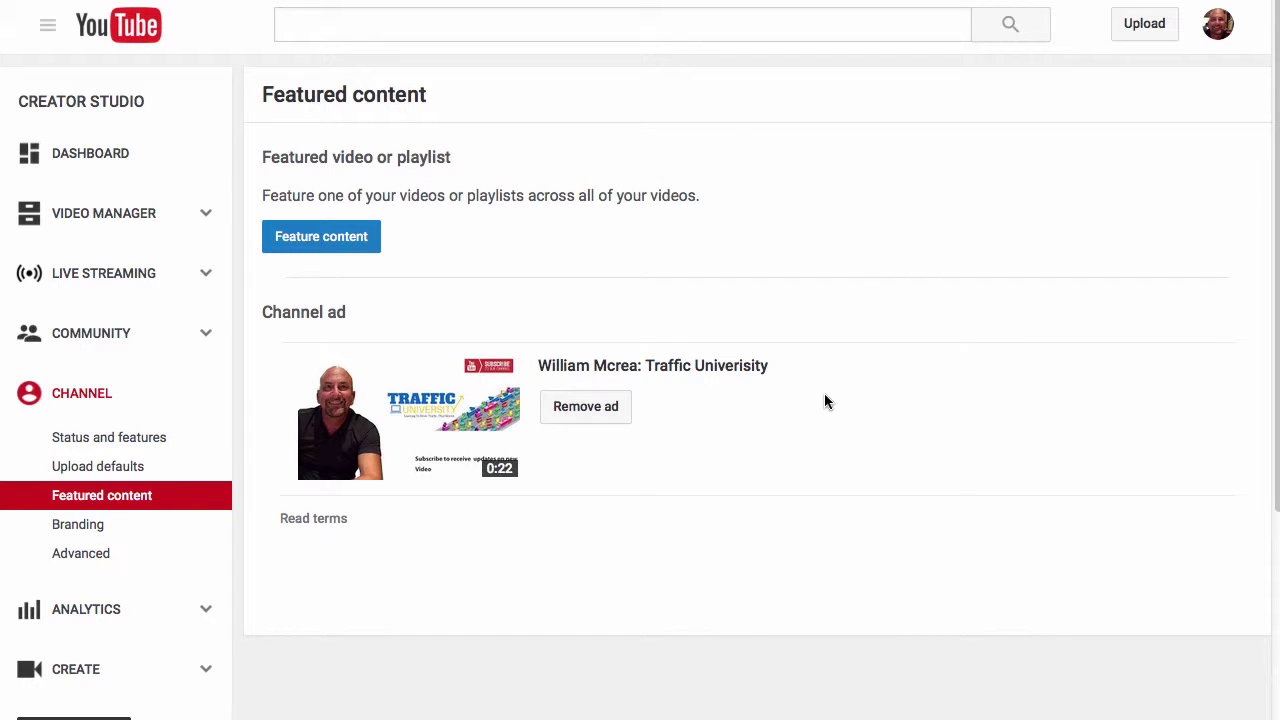
click(78, 527)
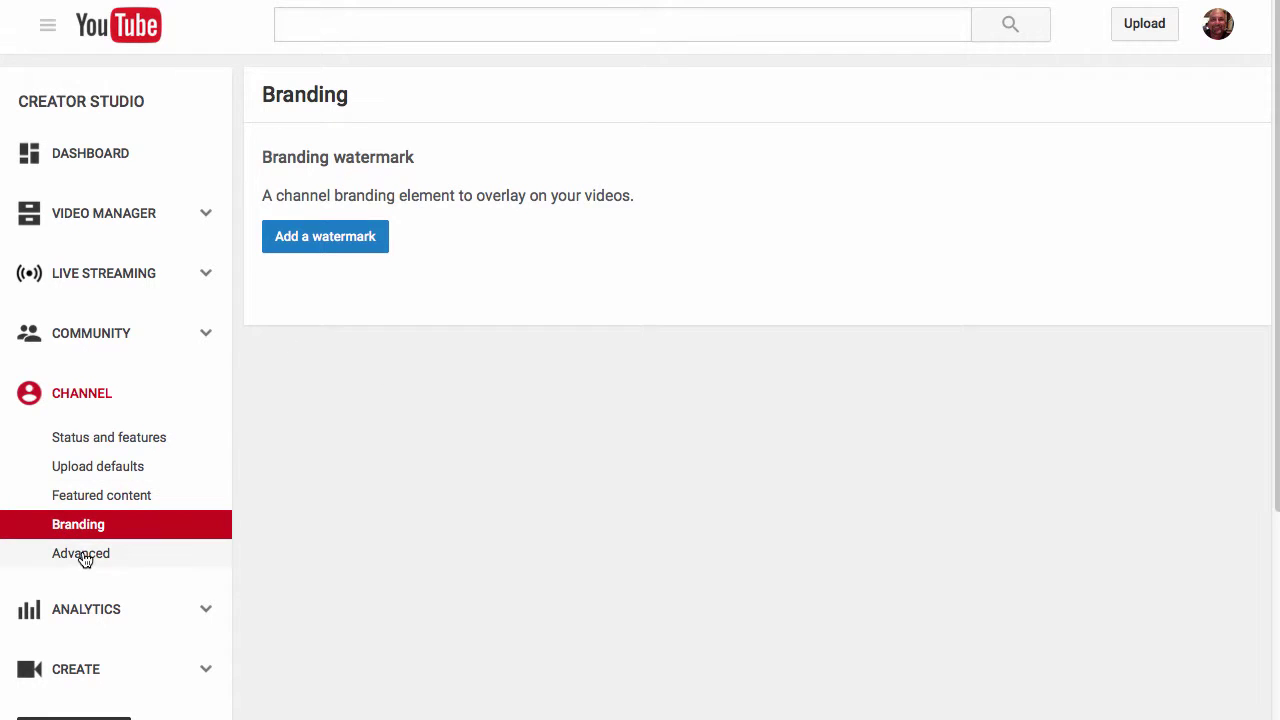
click(90, 558)
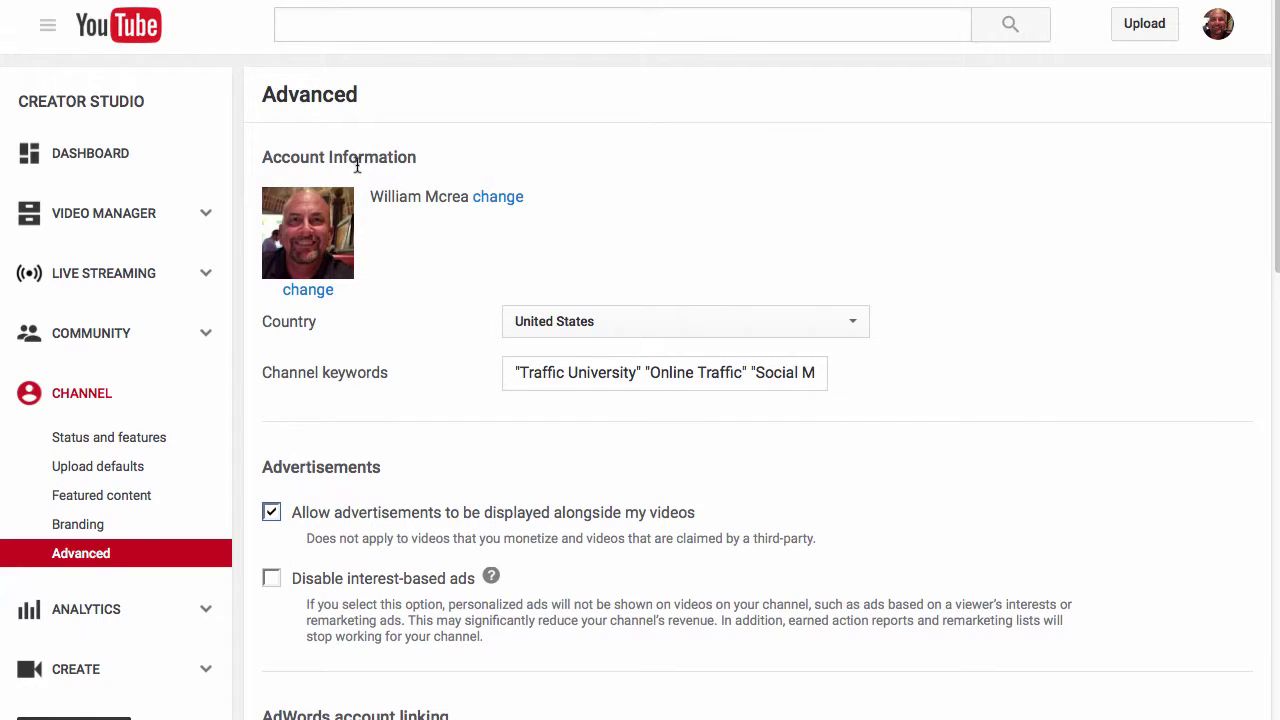
scroll(730, 196, down, 1)
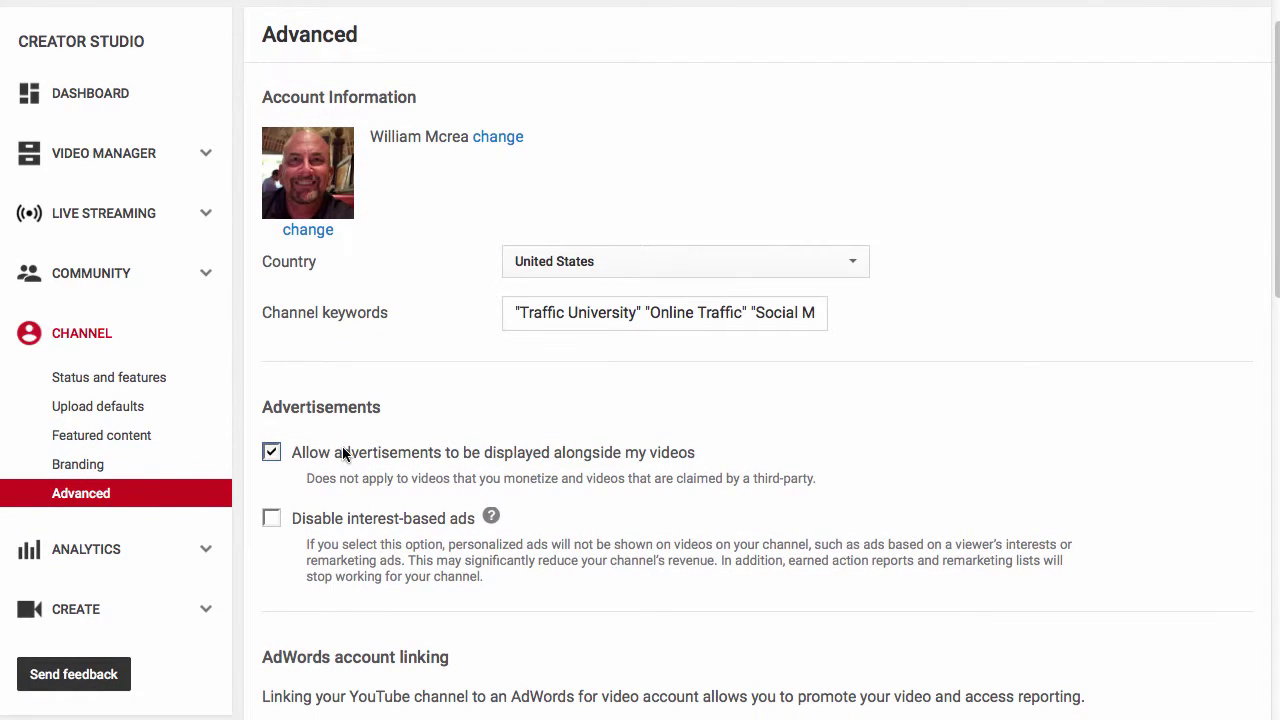
drag(342, 452, 668, 452)
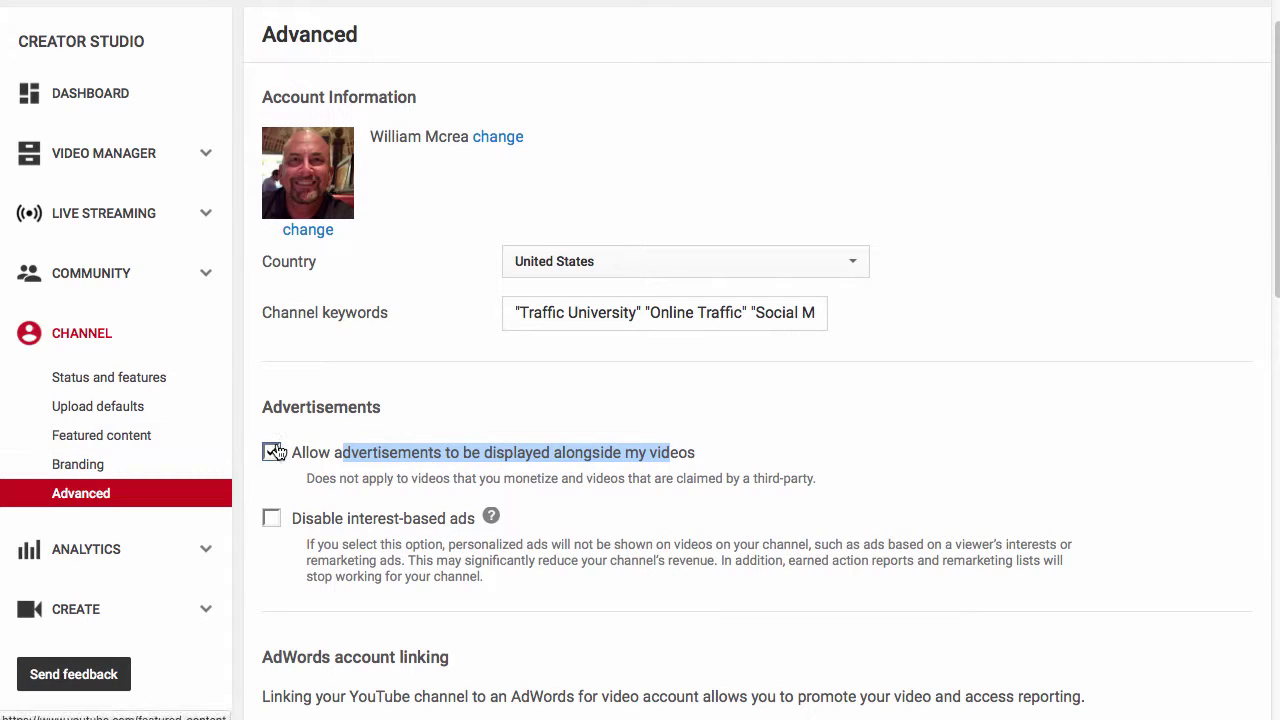
Uncheck advertisements alongside videos, leave the other Advanced options unchanged, and save
click(272, 452)
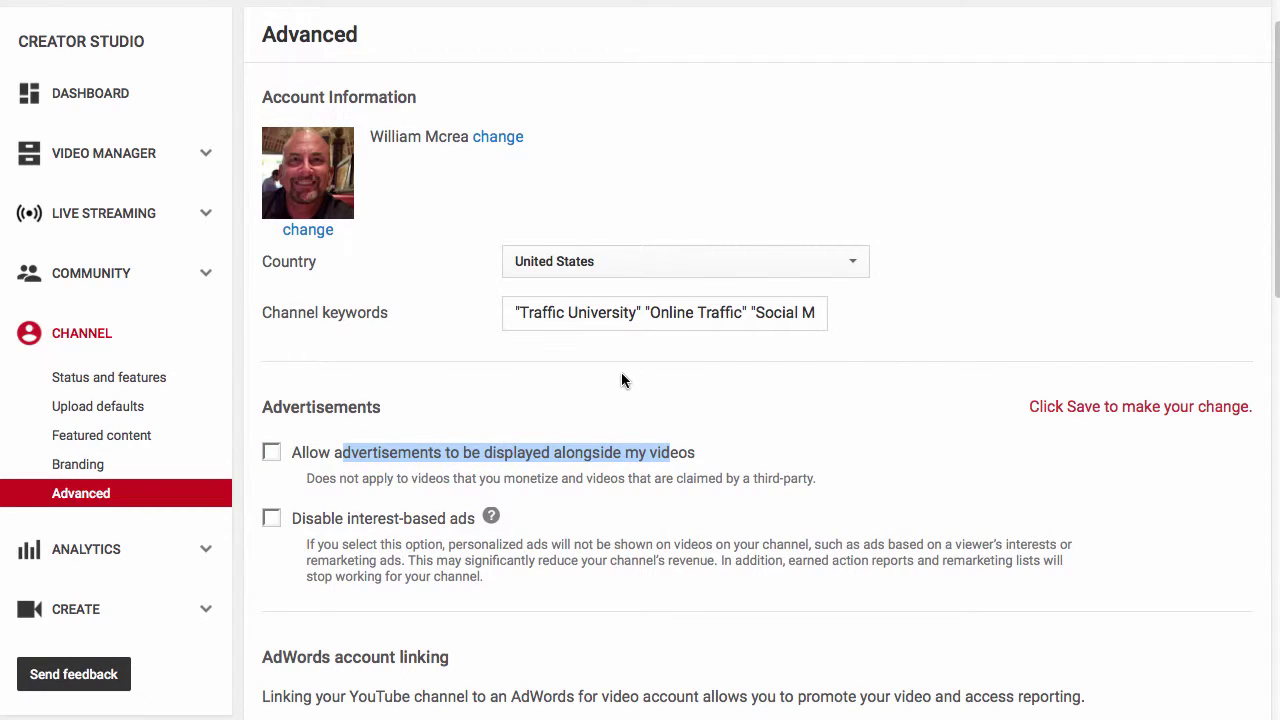
scroll(621, 380, down, 5)
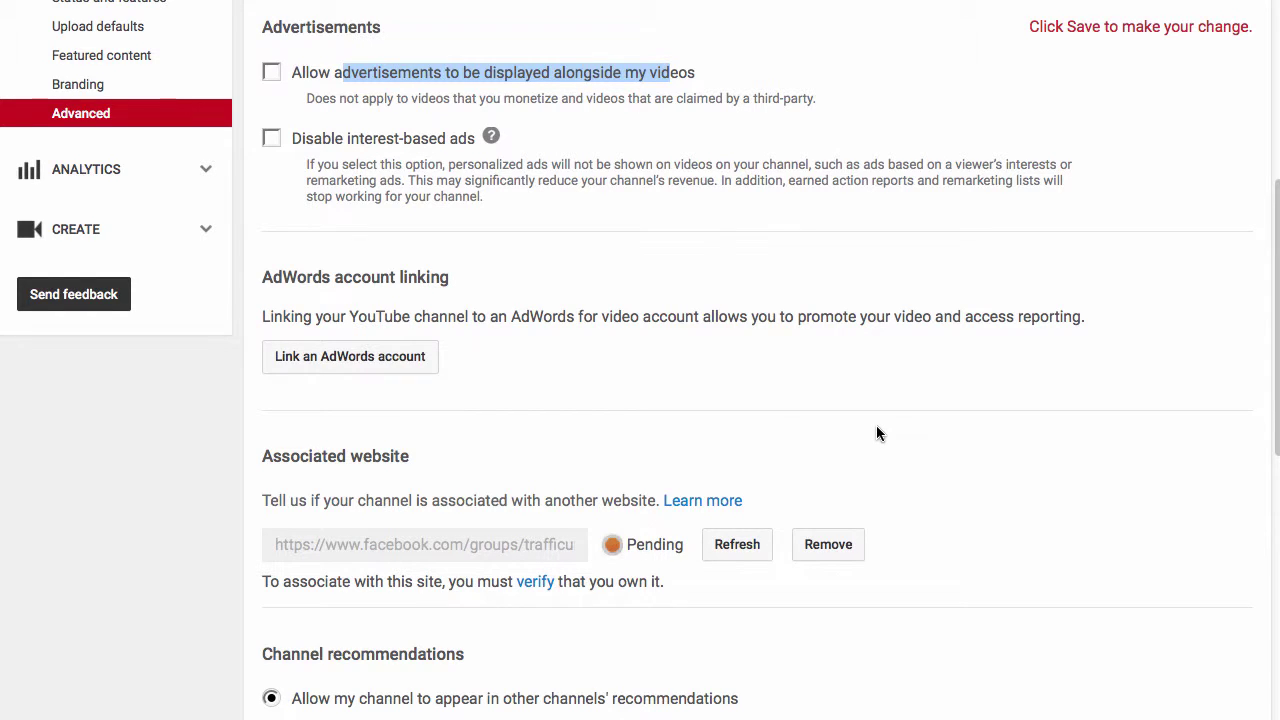
scroll(815, 425, down, 4)
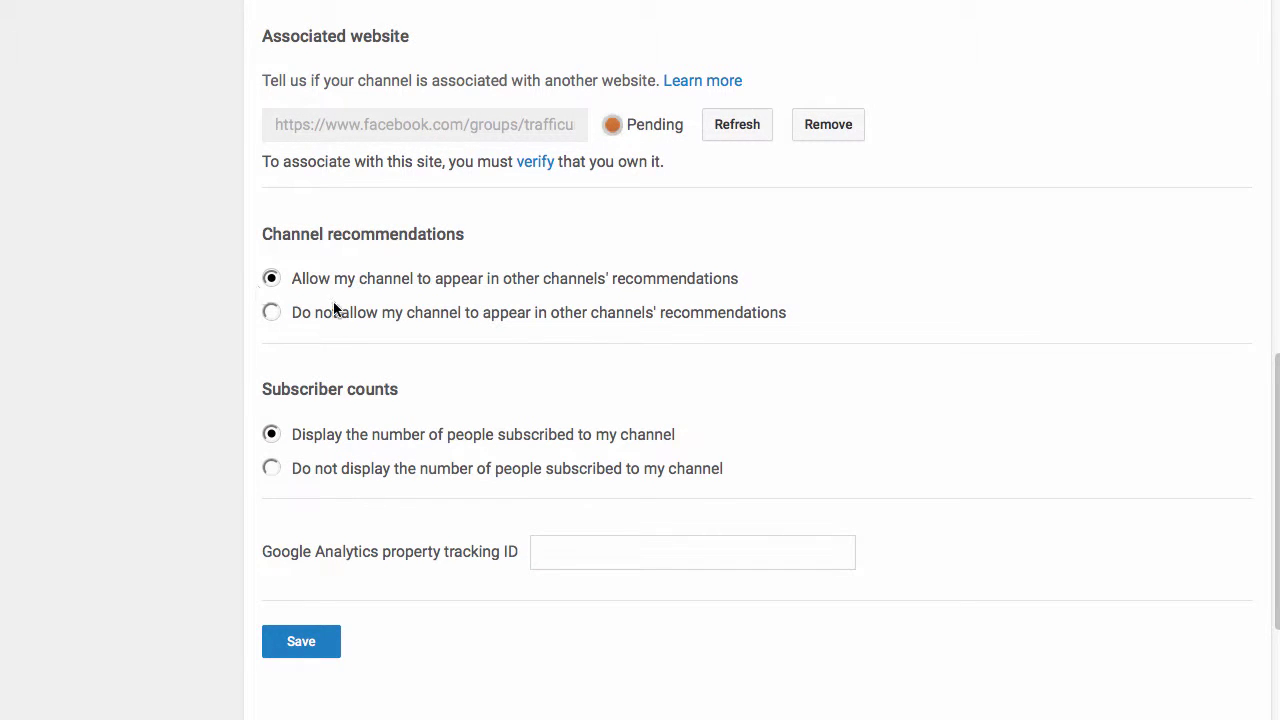
drag(292, 233, 431, 234)
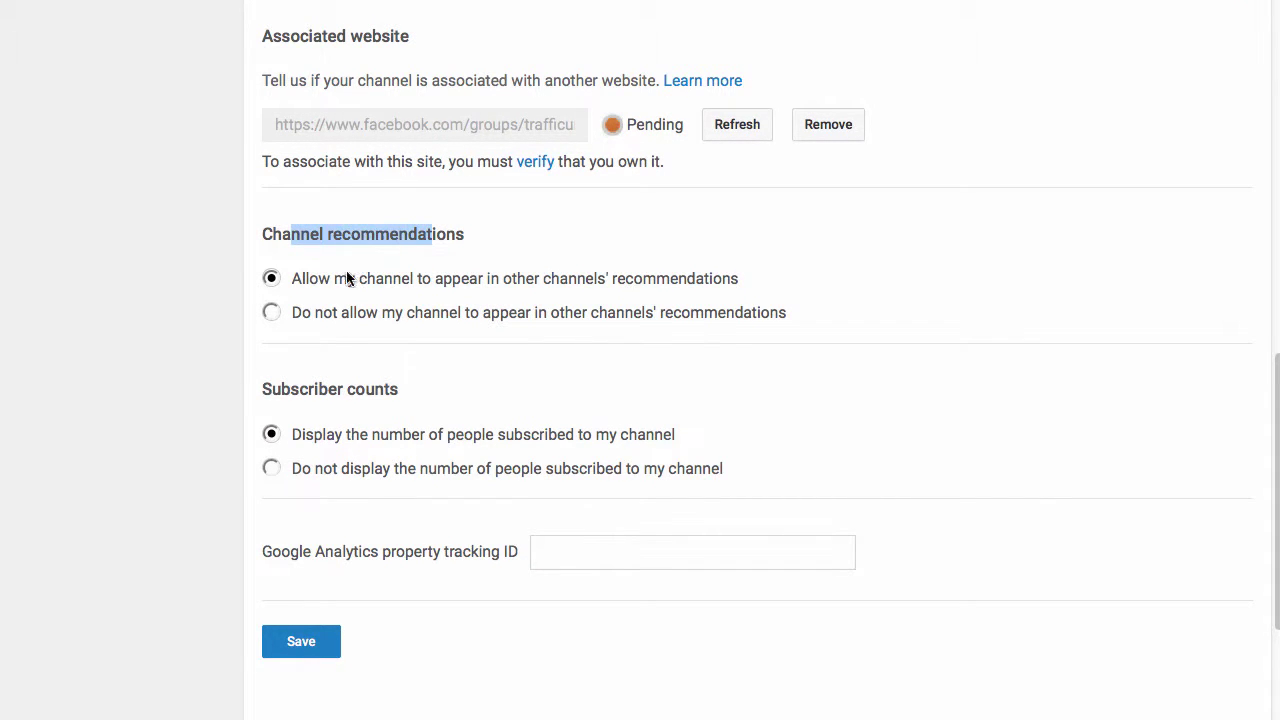
drag(335, 278, 574, 280)
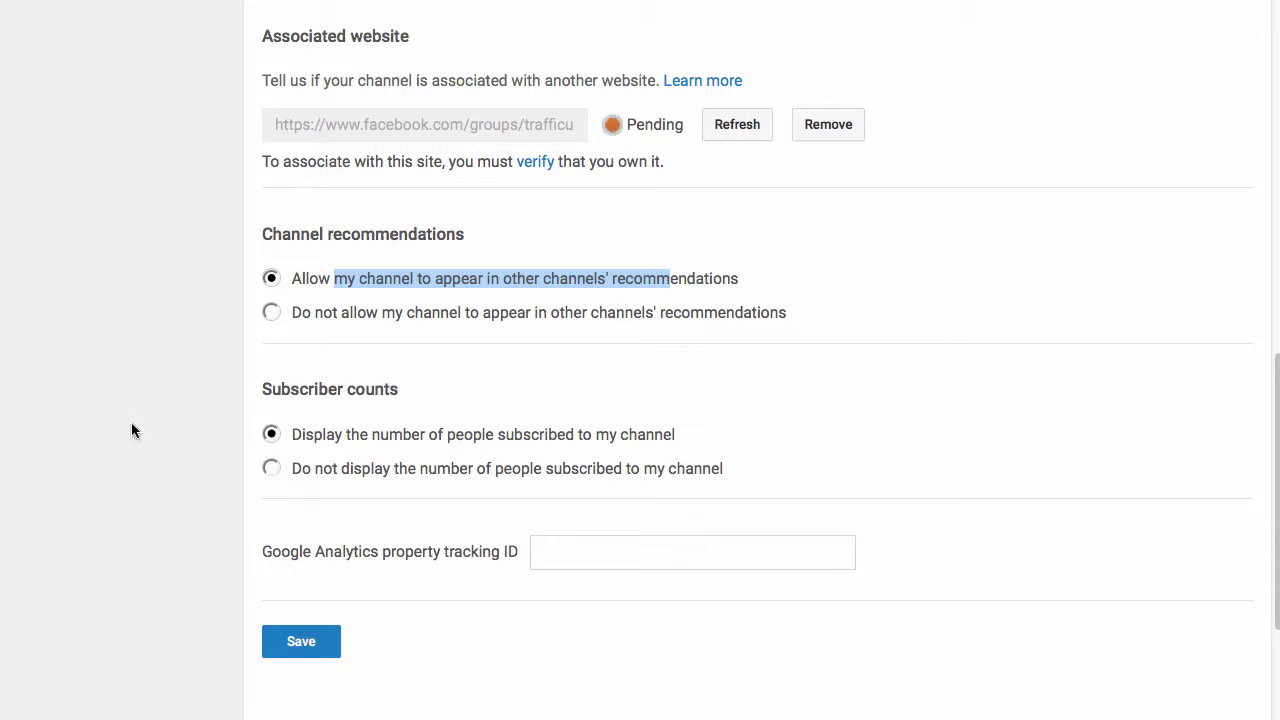
drag(350, 434, 622, 438)
click(574, 550)
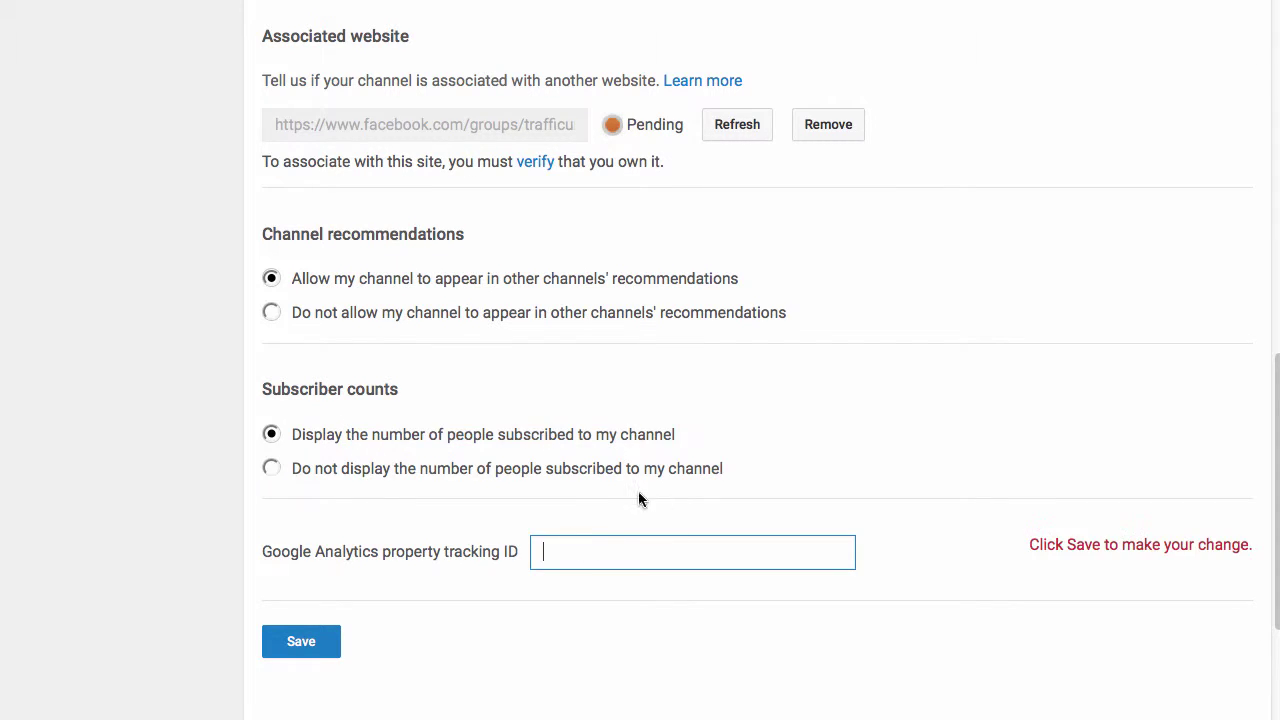
click(776, 413)
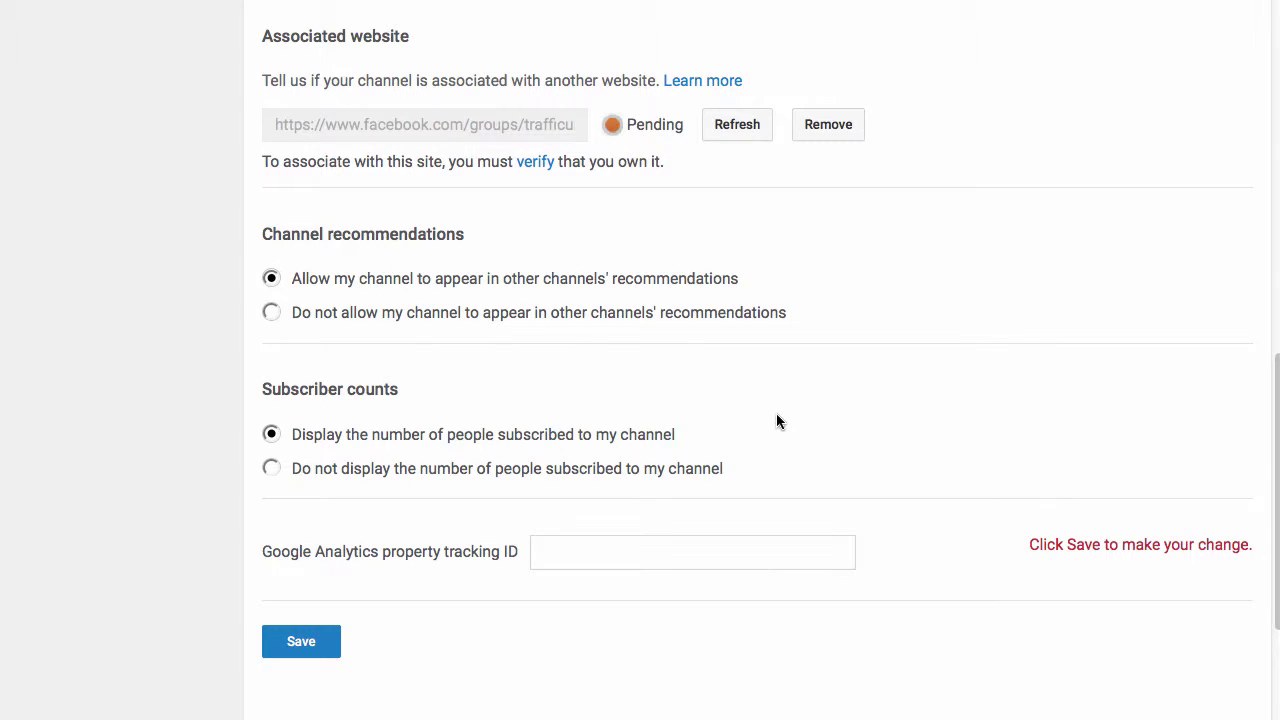
click(300, 641)
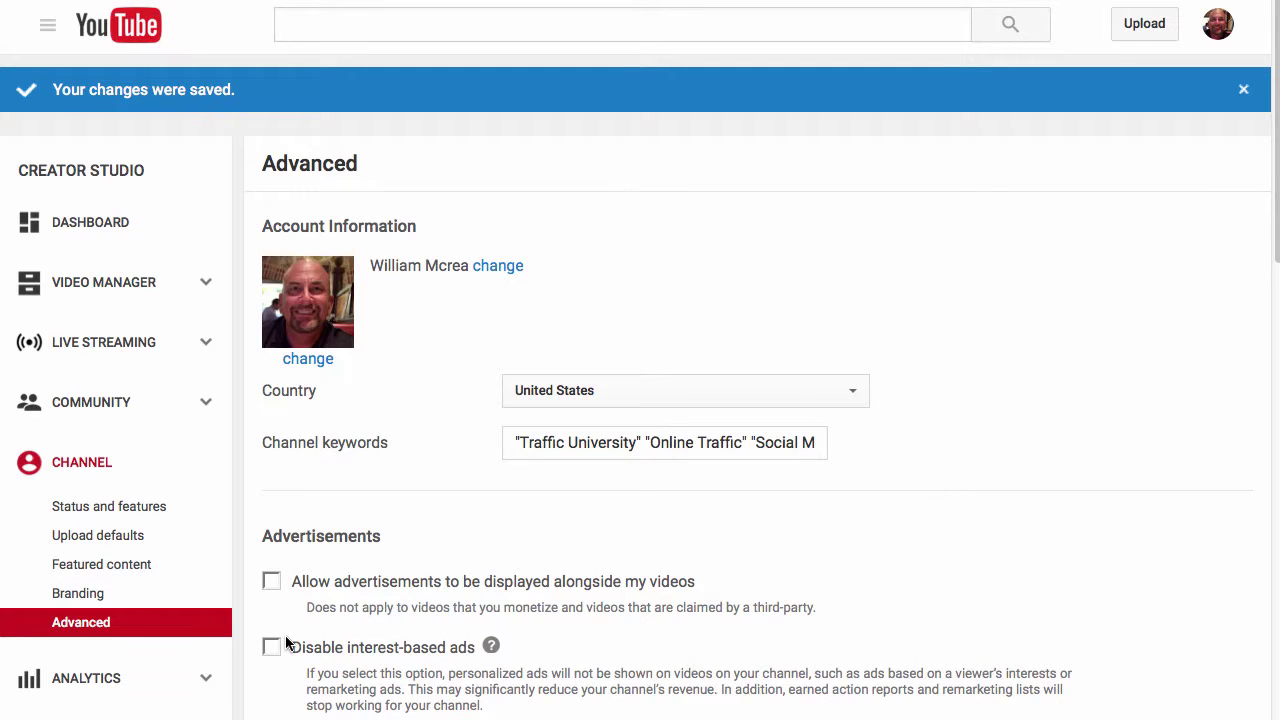
Return to Upload Defaults and place the cursor in the default description
click(89, 538)
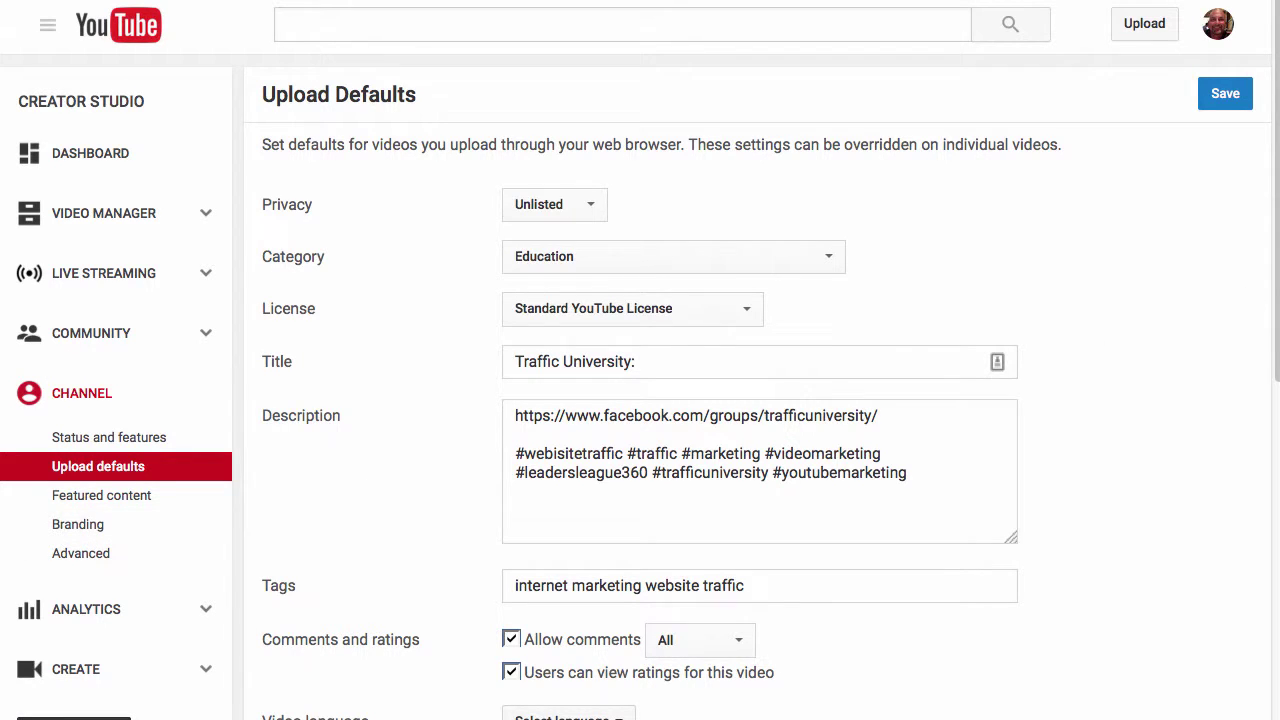
click(842, 520)
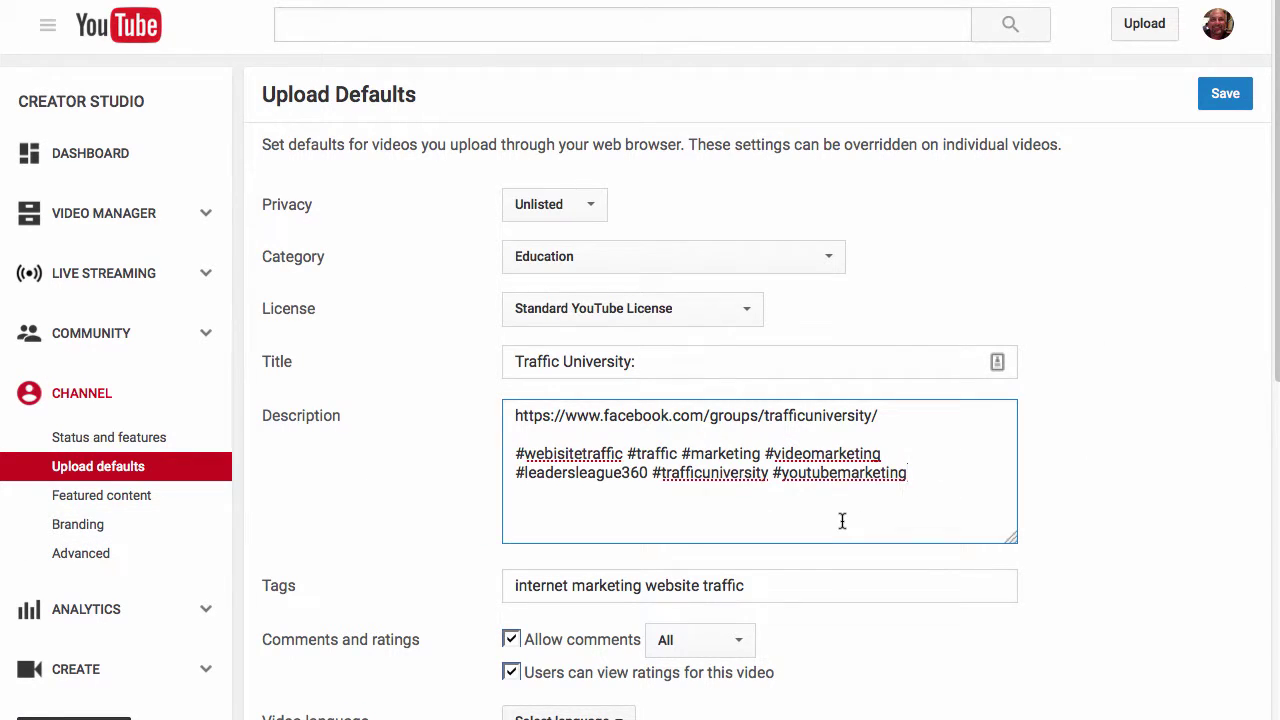